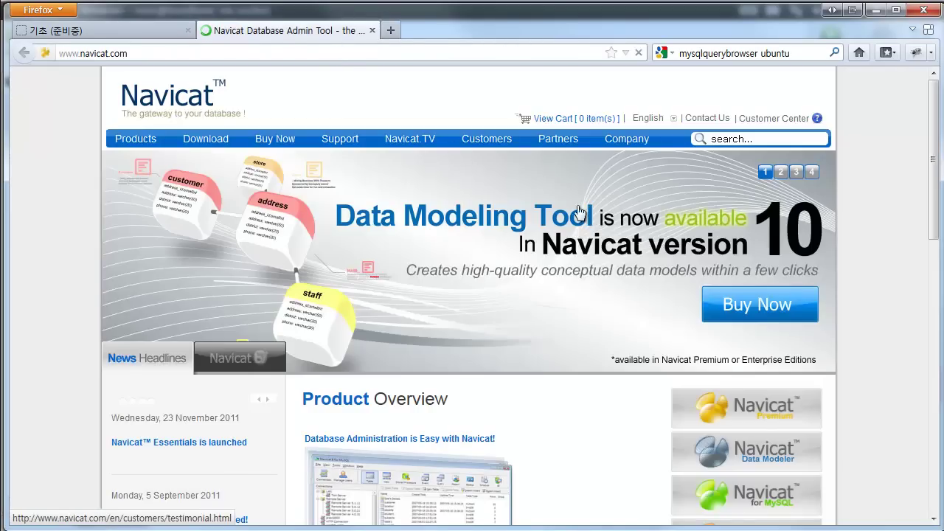
Look through the product list on the Navicat website's home page.
scroll(883, 282, down, 5)
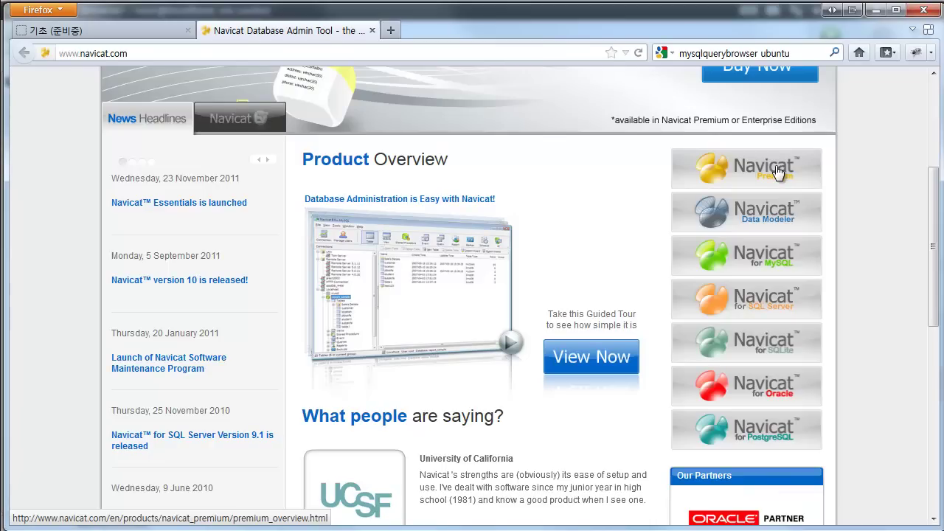
click(777, 272)
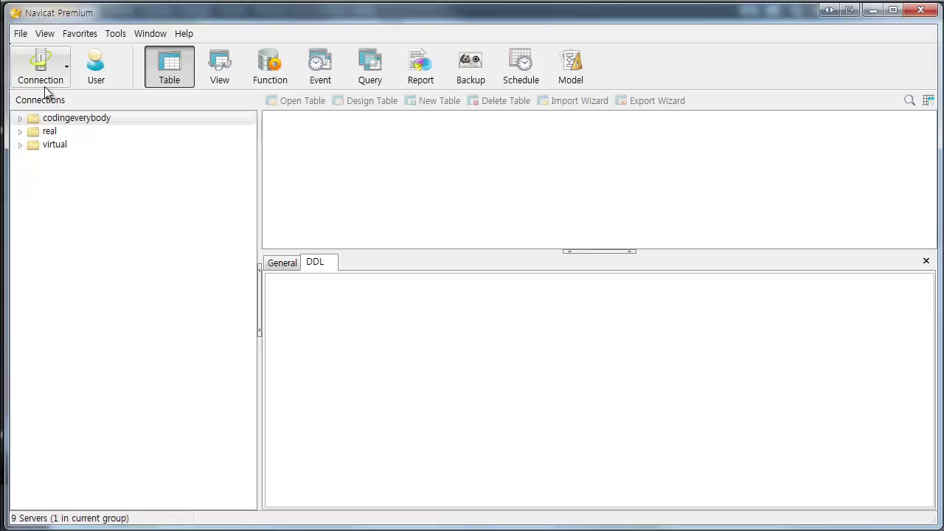
In Navicat Premium, open the new MySQL connection form, review its host, user name and password fields, and close it without saving.
click(20, 119)
click(20, 119)
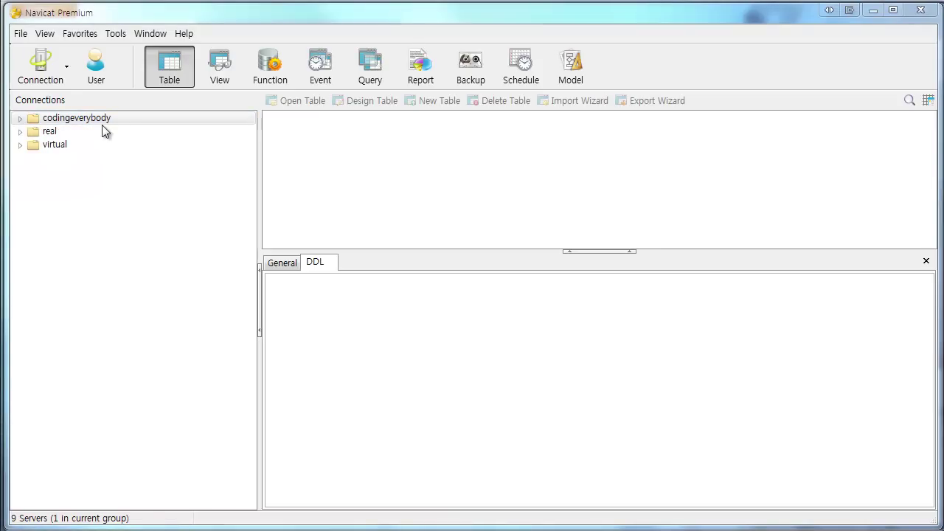
right_click(93, 201)
click(71, 219)
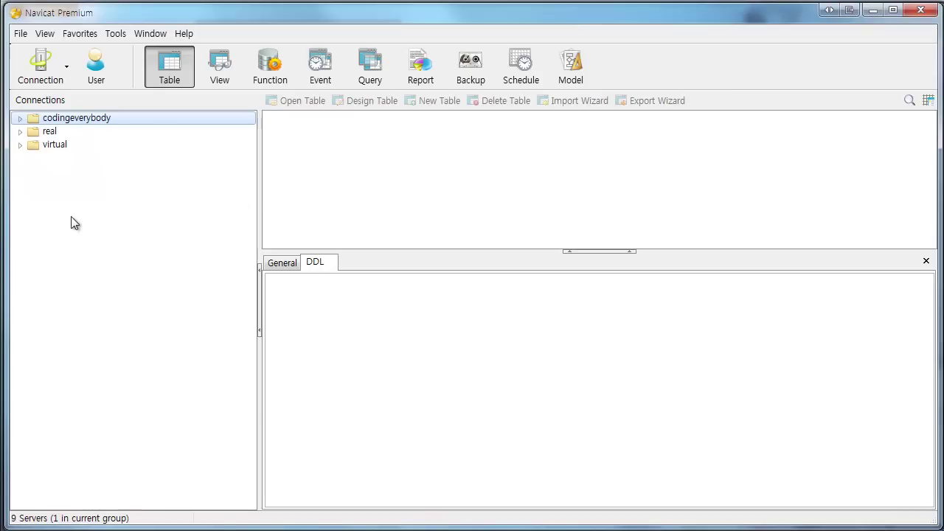
right_click(71, 216)
mouse_move(122, 272)
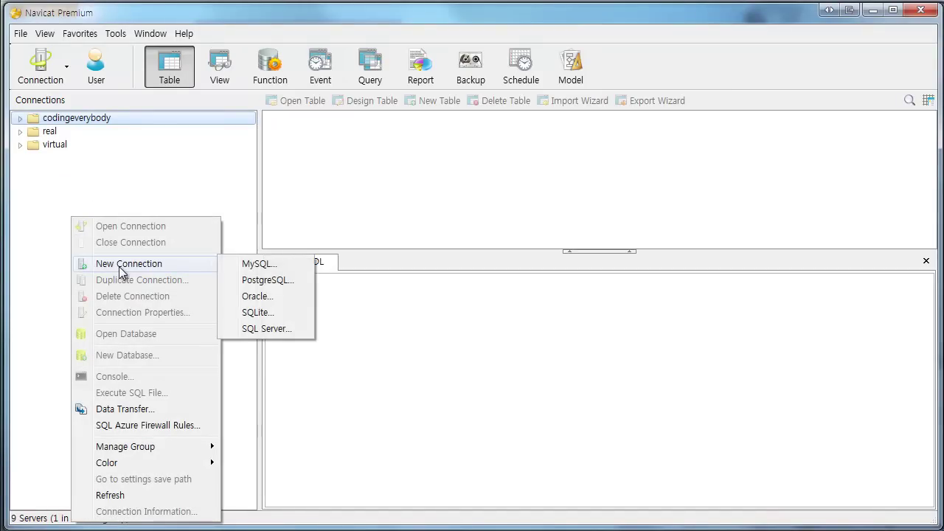
click(259, 264)
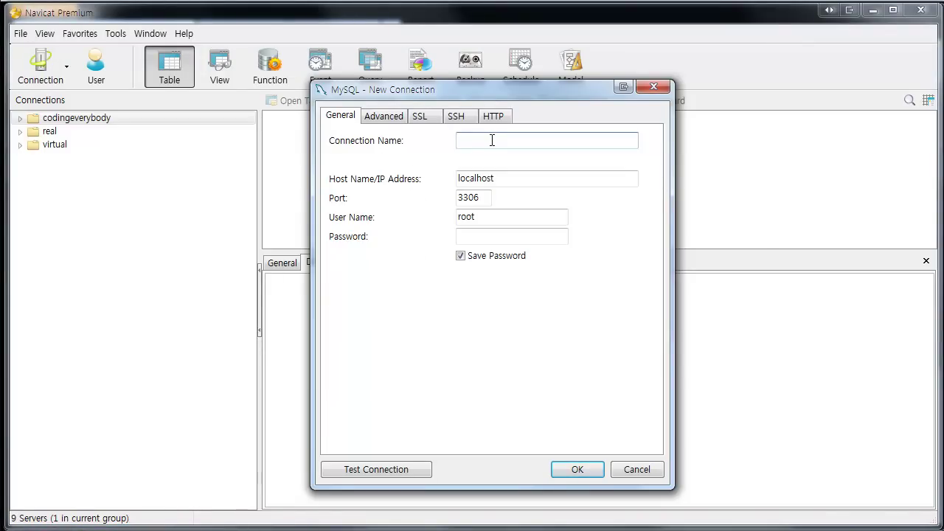
drag(514, 179, 402, 180)
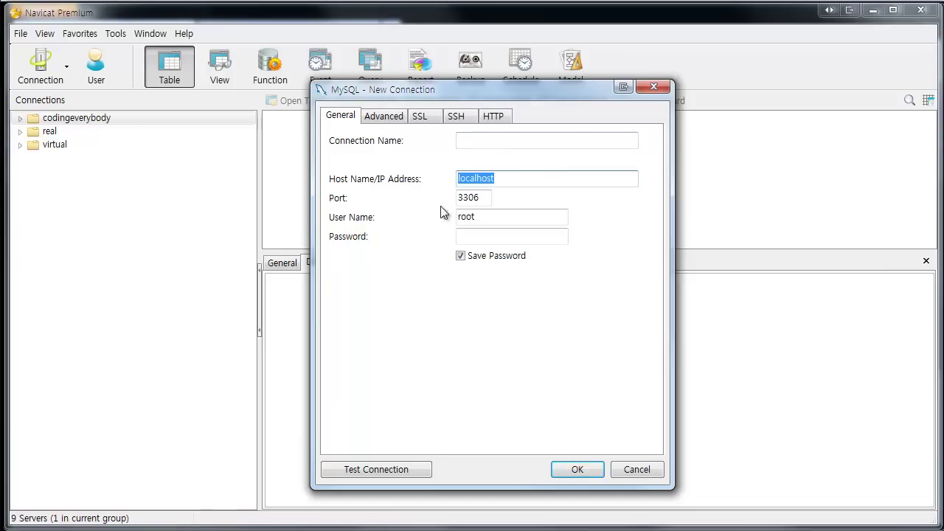
click(485, 219)
click(485, 237)
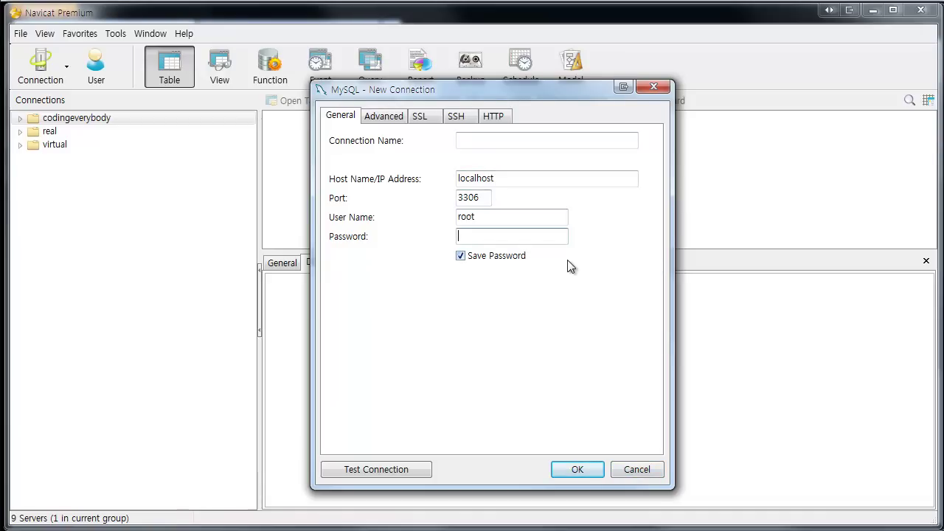
click(636, 470)
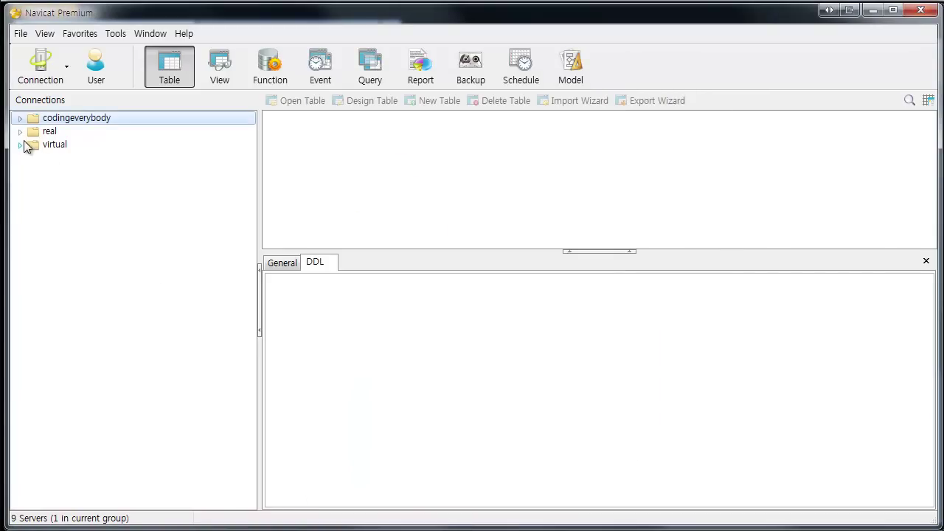
Expand the codingeverybody group and open the codingeverybody connection to list its databases.
click(20, 119)
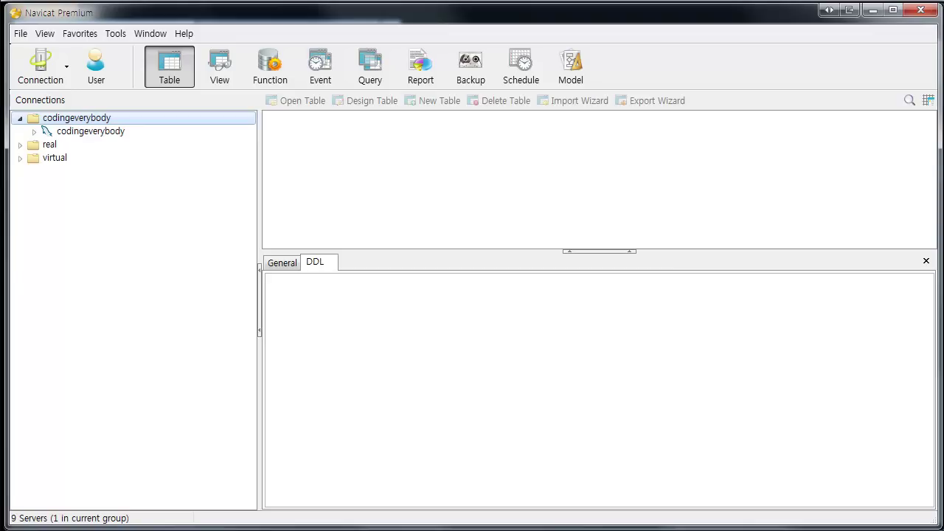
key(Left)
double_click(84, 119)
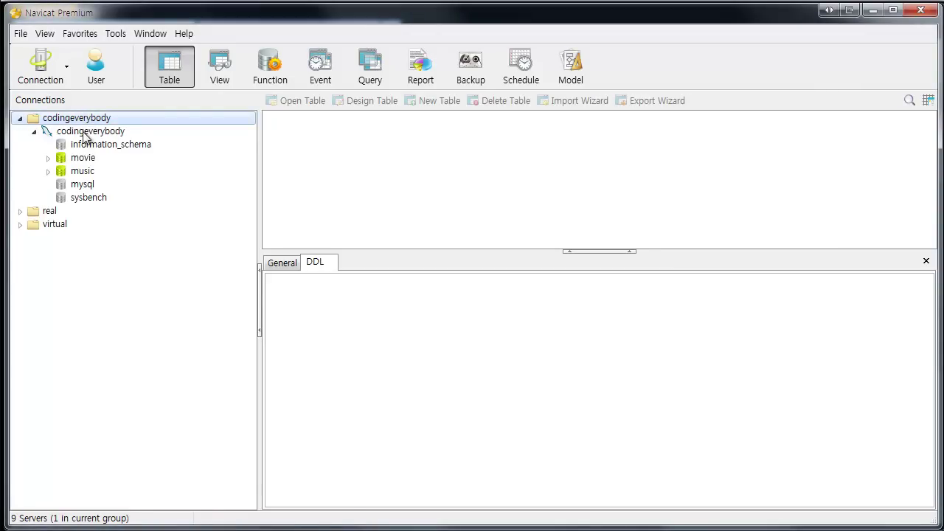
double_click(85, 133)
double_click(84, 136)
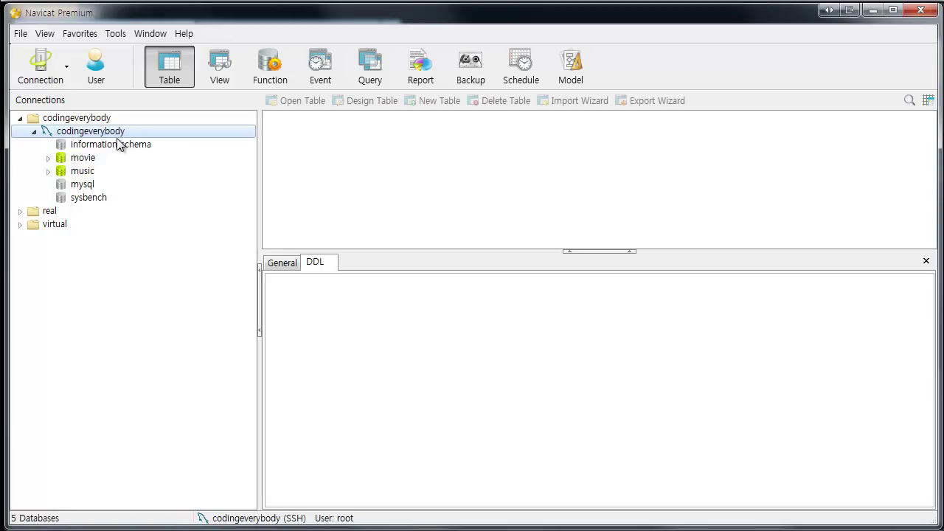
Open the movie and music databases and expand the movie database's Tables list.
double_click(71, 158)
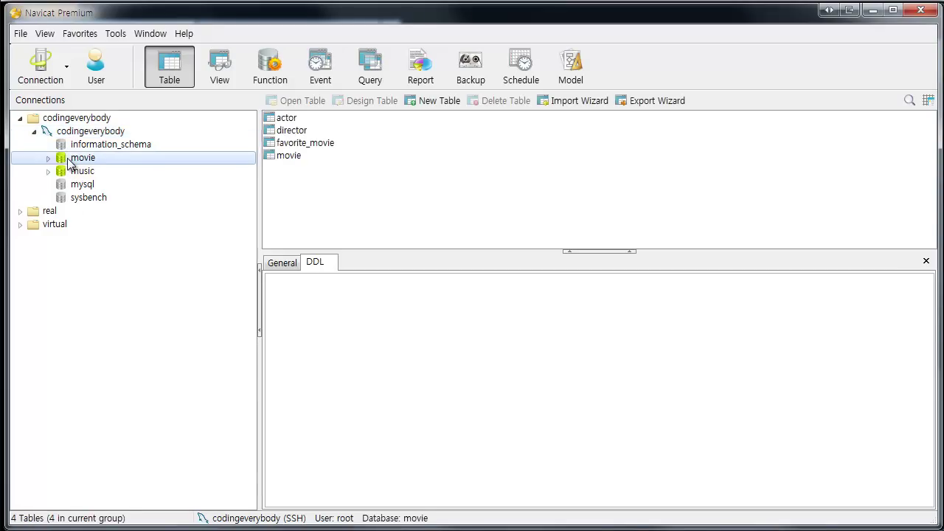
double_click(71, 160)
double_click(74, 172)
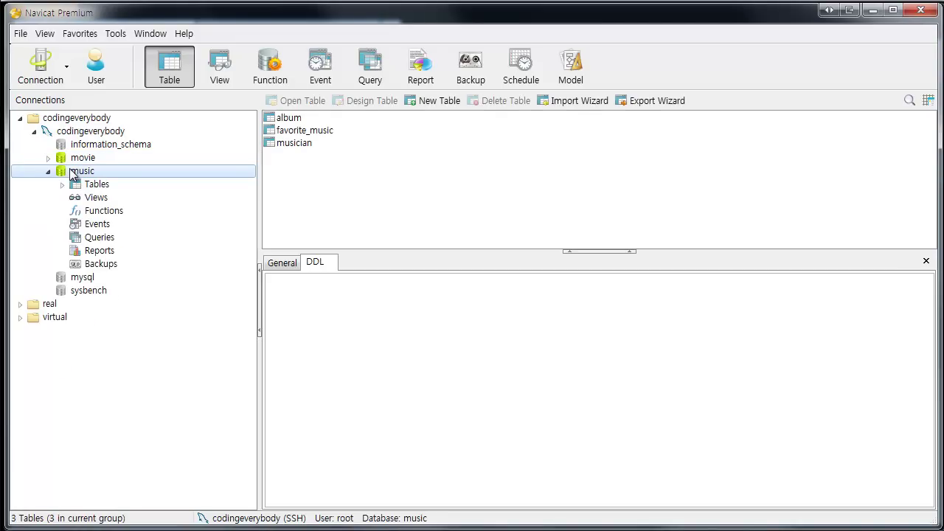
double_click(79, 158)
click(94, 173)
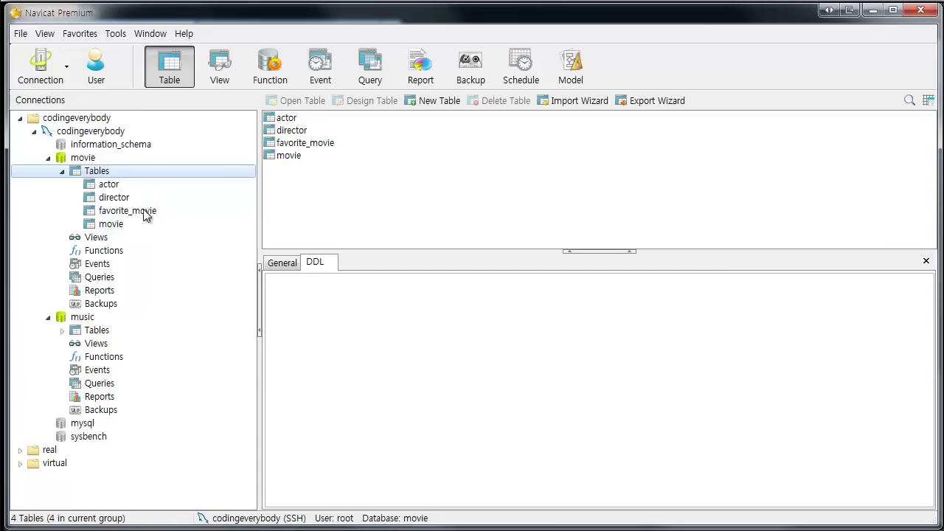
Open the favorite_movie table's records from the movie database and move its window clear of the connections tree.
click(274, 164)
click(282, 119)
click(285, 130)
click(286, 143)
click(283, 155)
click(310, 182)
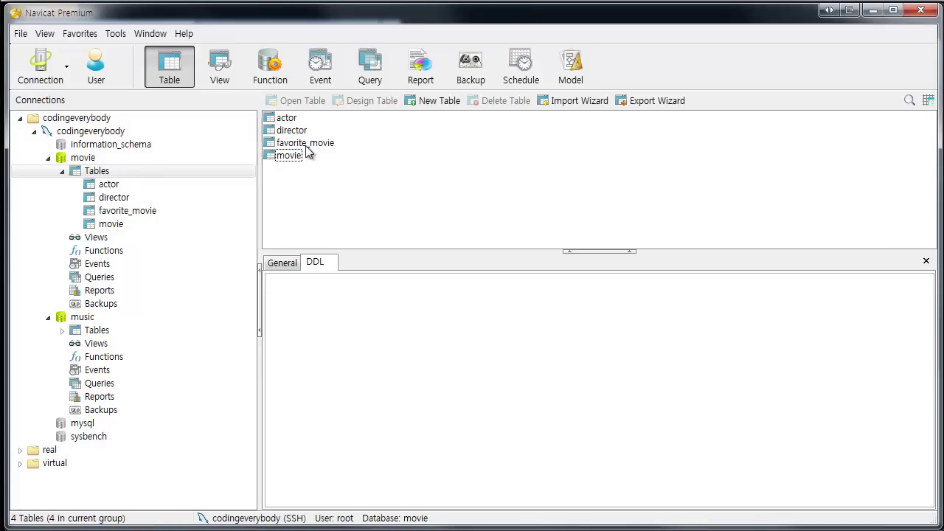
double_click(305, 143)
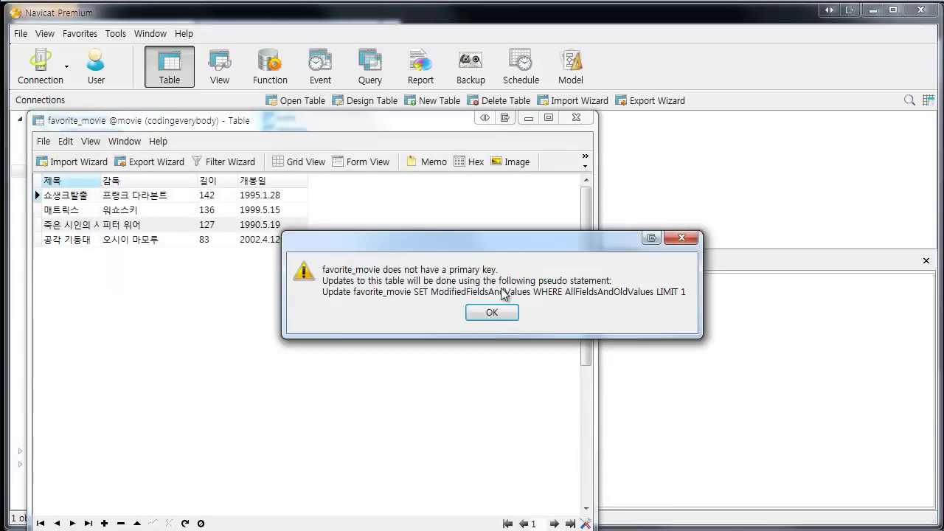
click(492, 310)
drag(449, 123, 677, 72)
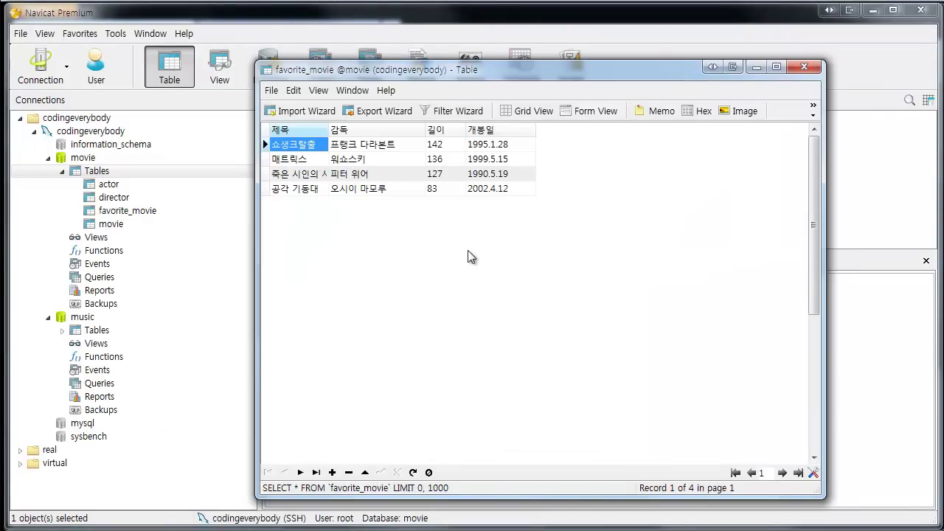
Reorder the favorite_movie columns to 길이, 개봉일, 감독, 제목.
click(382, 170)
drag(316, 132, 272, 131)
drag(491, 131, 352, 141)
Hide the 감독 column in the favorite_movie grid and go to the first record.
click(415, 131)
right_click(413, 133)
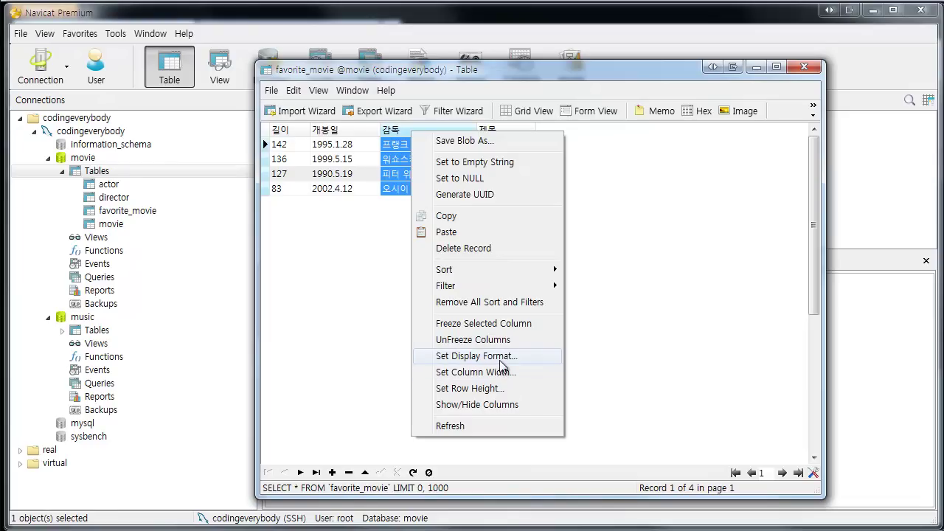
click(477, 404)
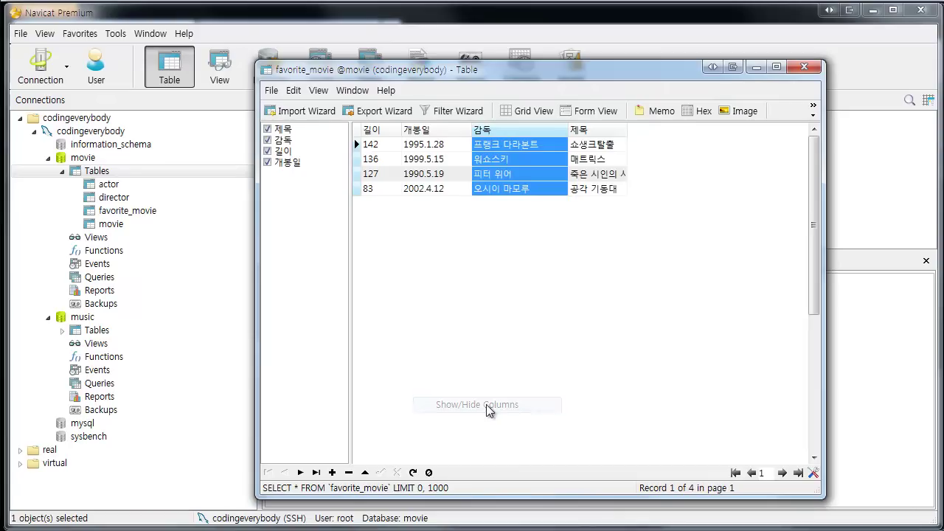
click(268, 140)
click(382, 189)
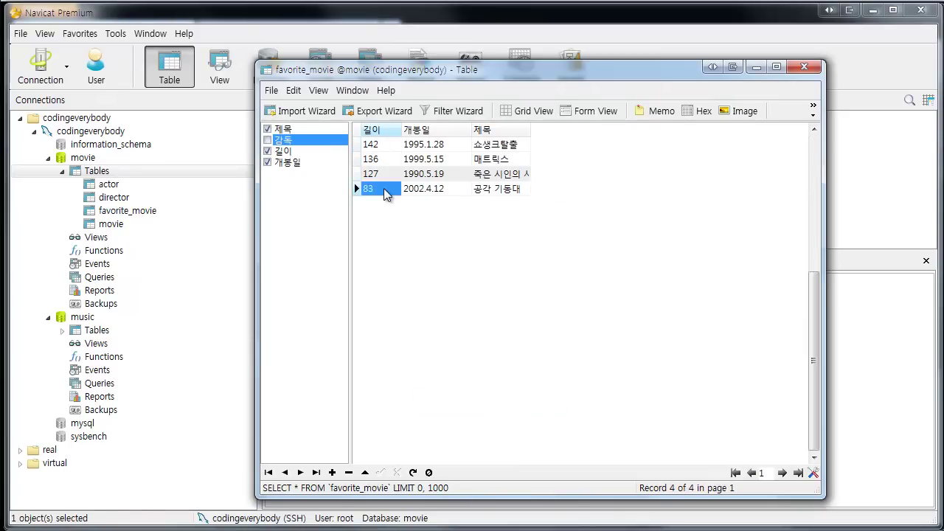
key(Up)
key(Up)
key(Up)
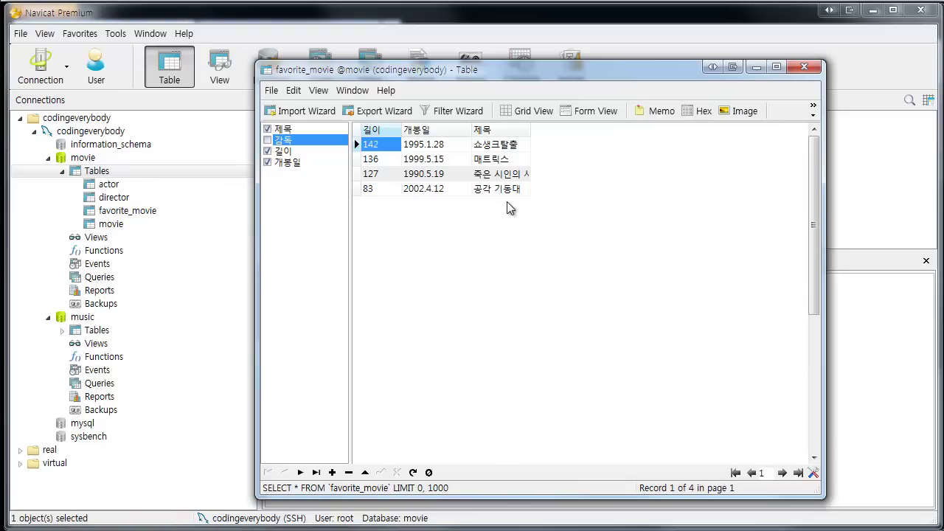
Filter favorite_movie to the records whose 제목 contains 쇼생크탈출 and apply the filter.
click(459, 112)
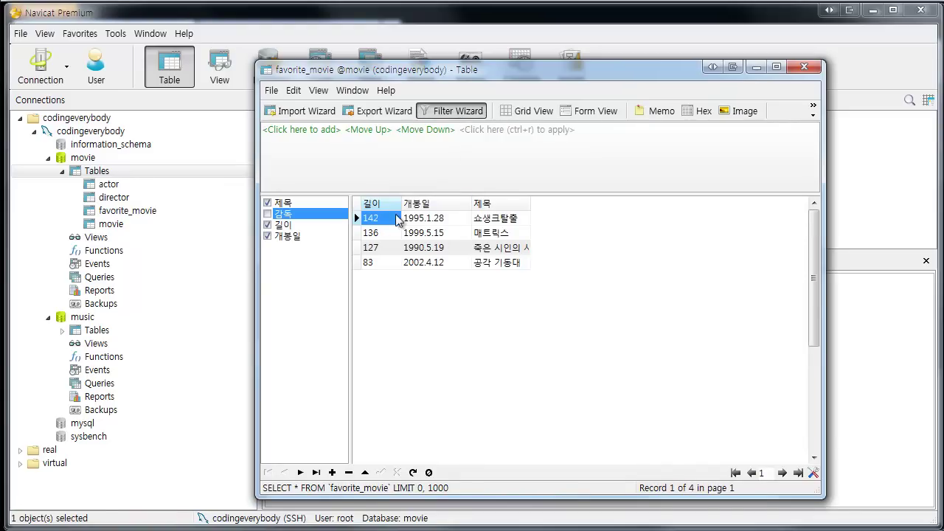
click(304, 130)
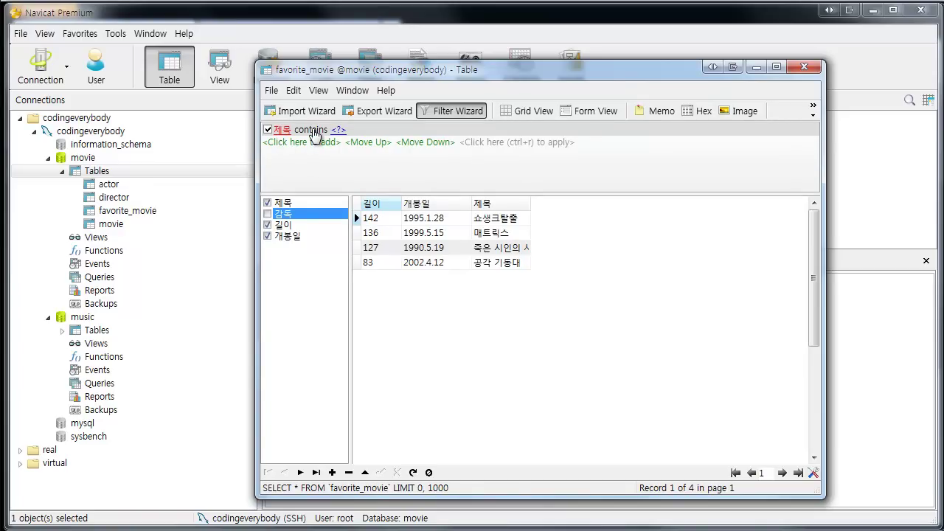
click(338, 131)
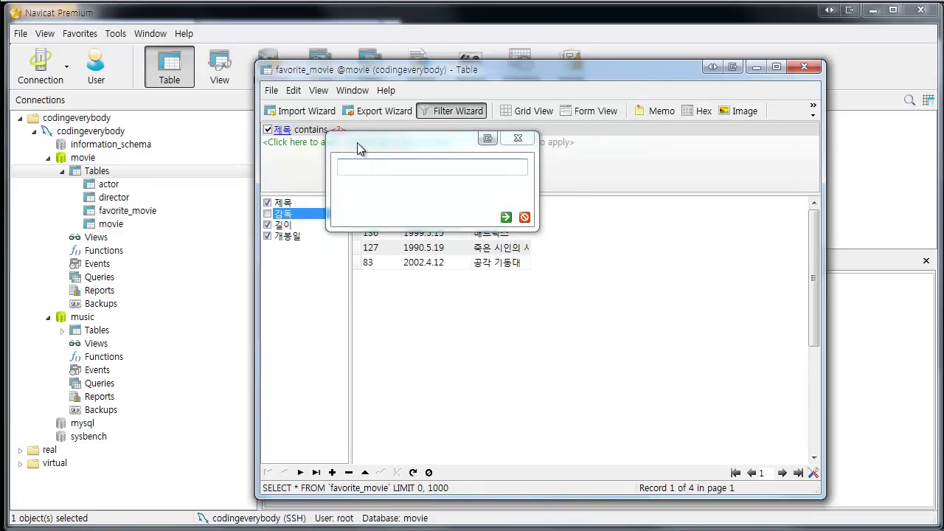
drag(386, 142, 509, 104)
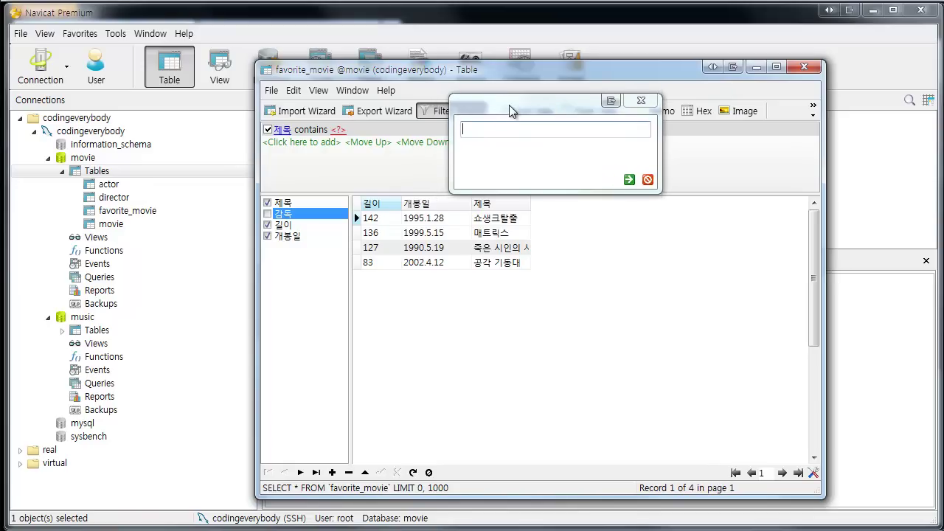
text(142)
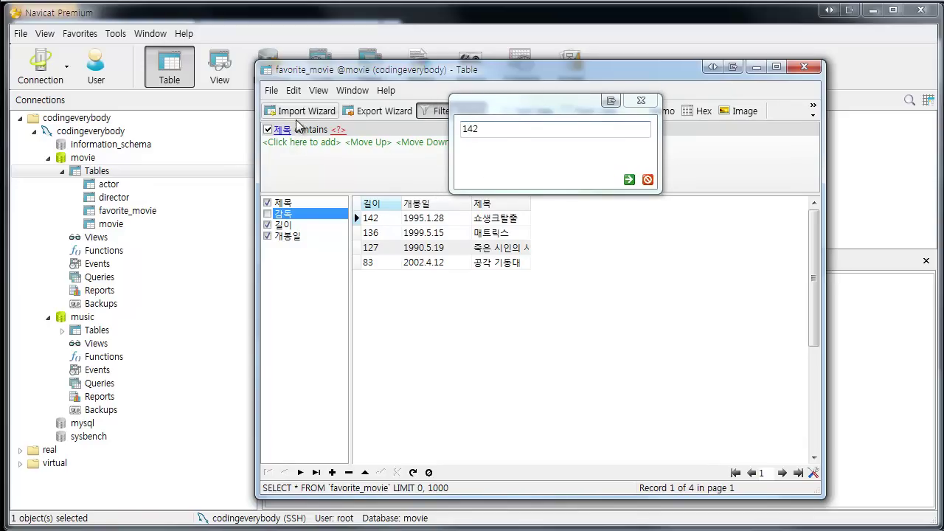
double_click(512, 132)
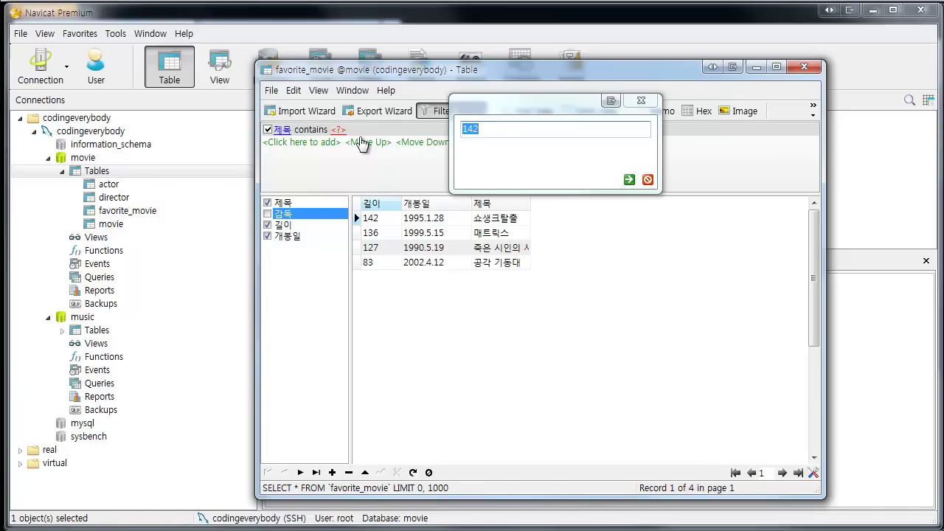
text(쇼생크타ㄹ출)
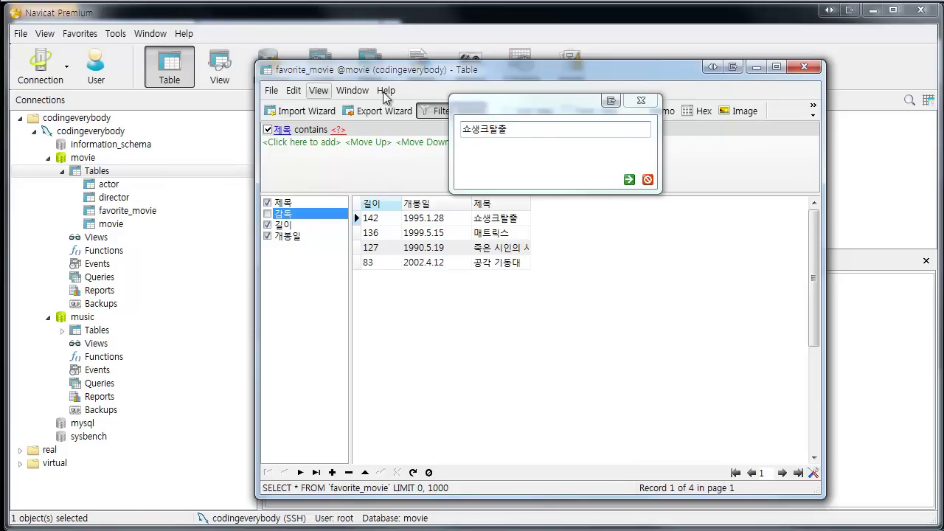
click(629, 179)
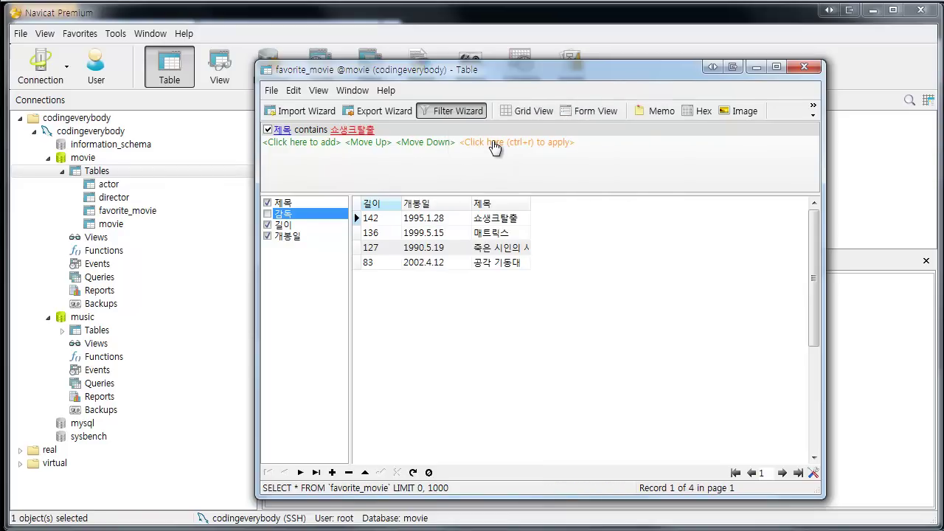
click(494, 144)
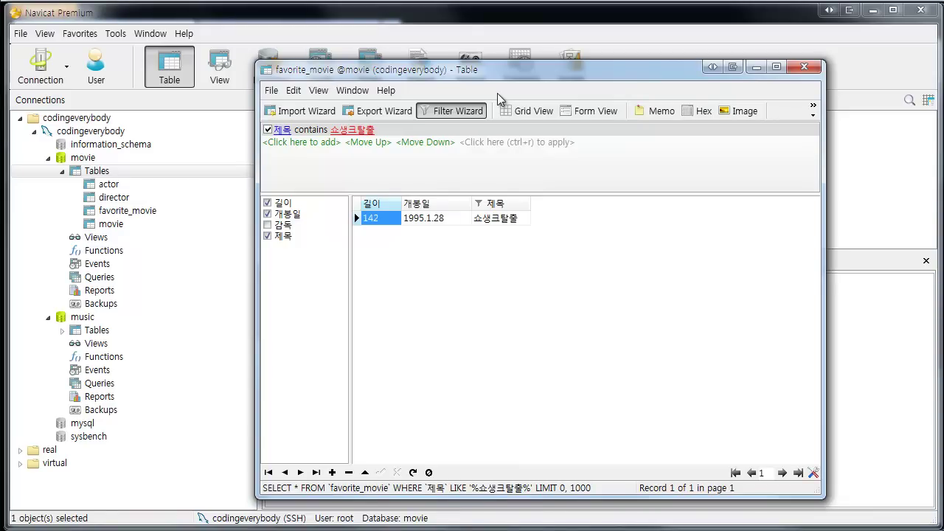
Close the filtered favorite_movie window and reopen the table's records without the filter.
click(804, 66)
click(340, 148)
double_click(329, 145)
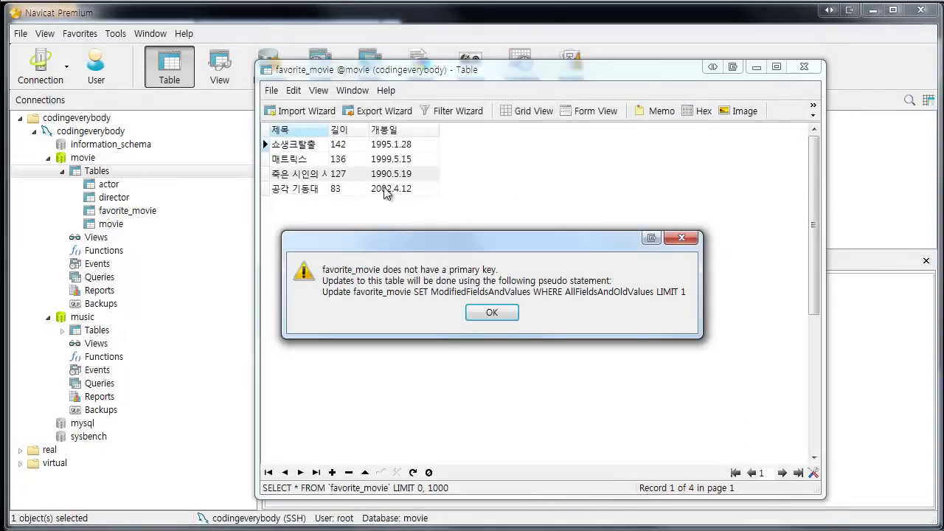
click(493, 313)
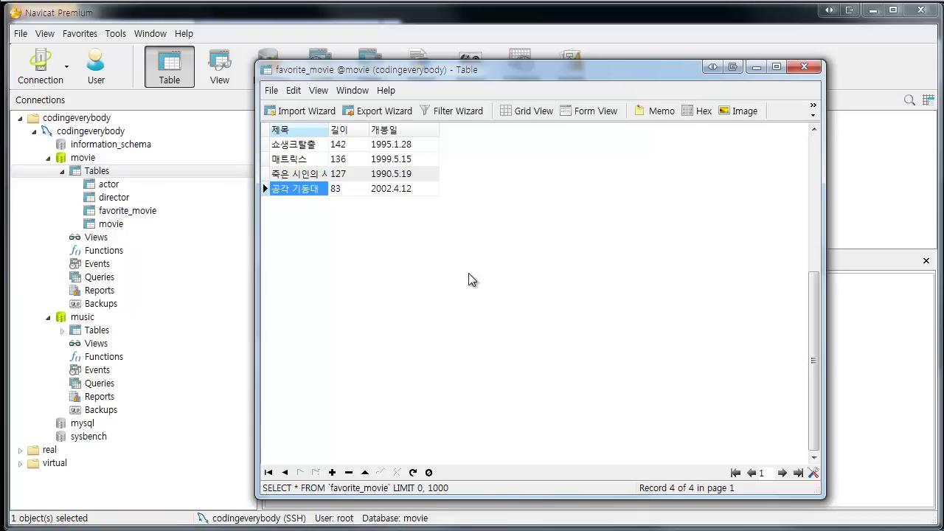
Add a record to favorite_movie with 길이 500, 개봉일 1999.1.1 and 제목 8월의 크리스마스, and save it.
key(Down)
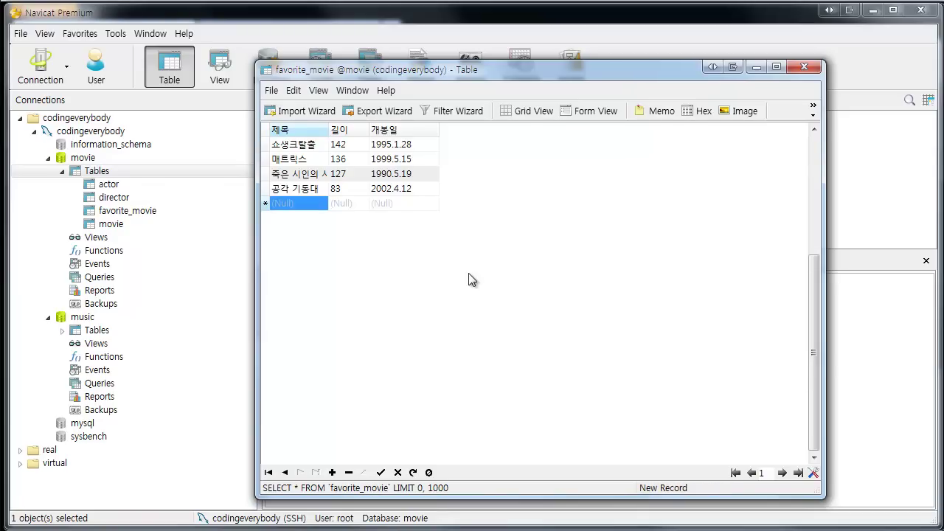
key(Tab)
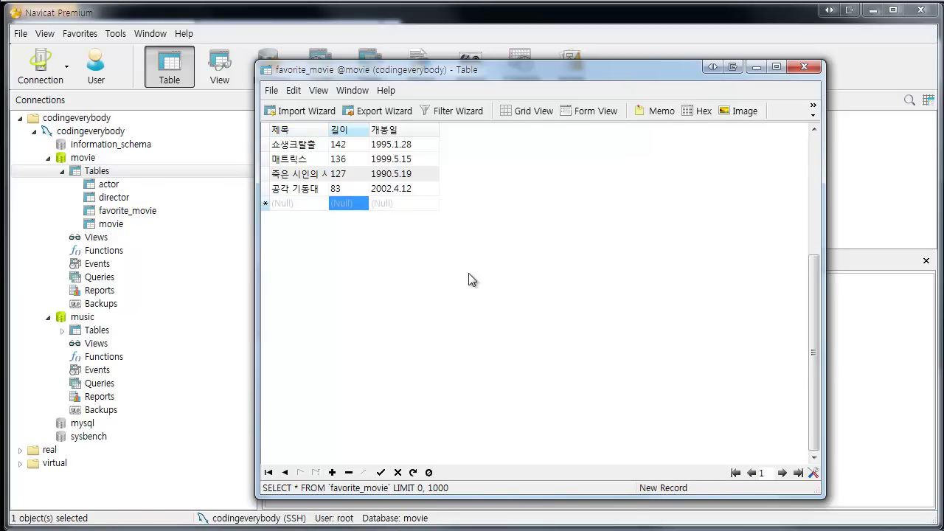
text(500)
key(Tab)
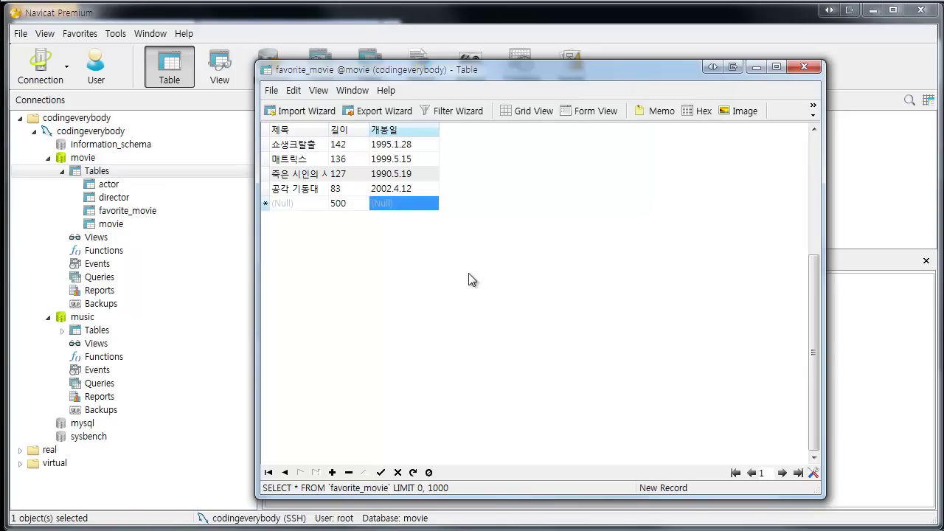
text(19)
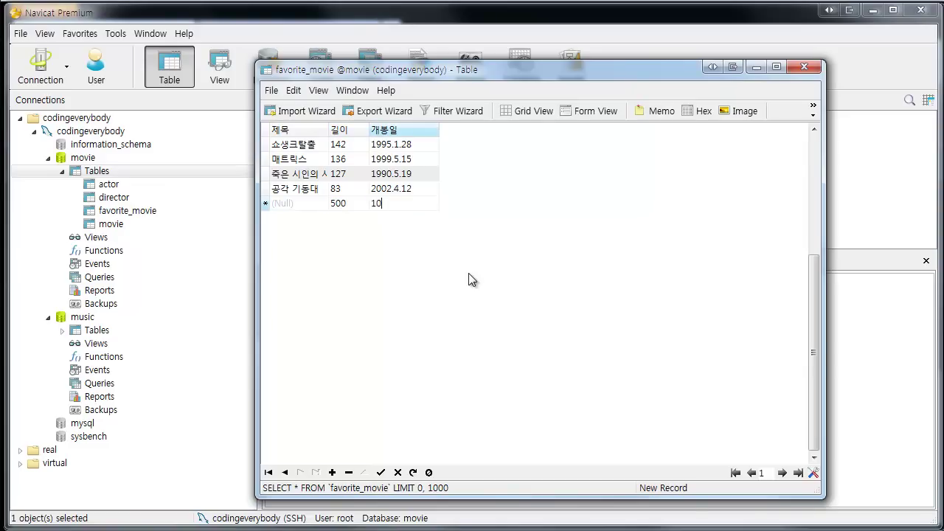
text(99.1.1)
key(Tab)
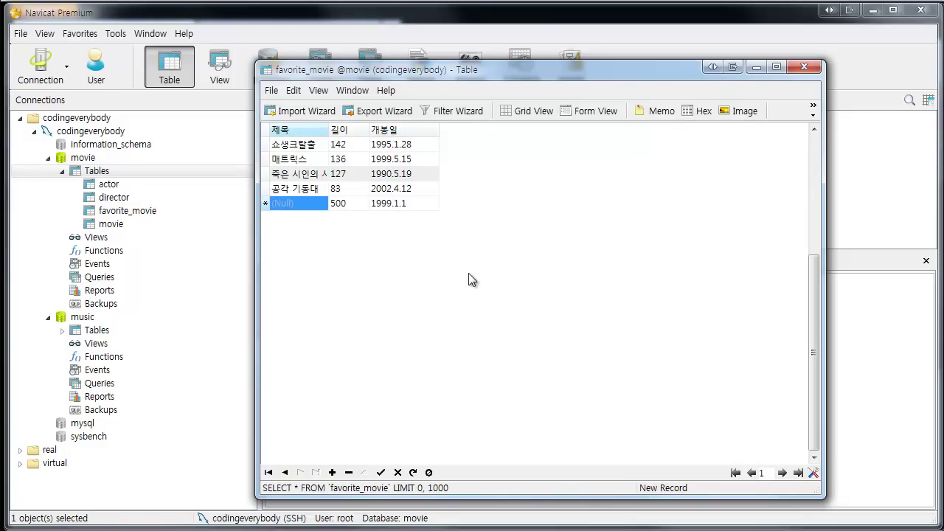
text(8월의 크리스)
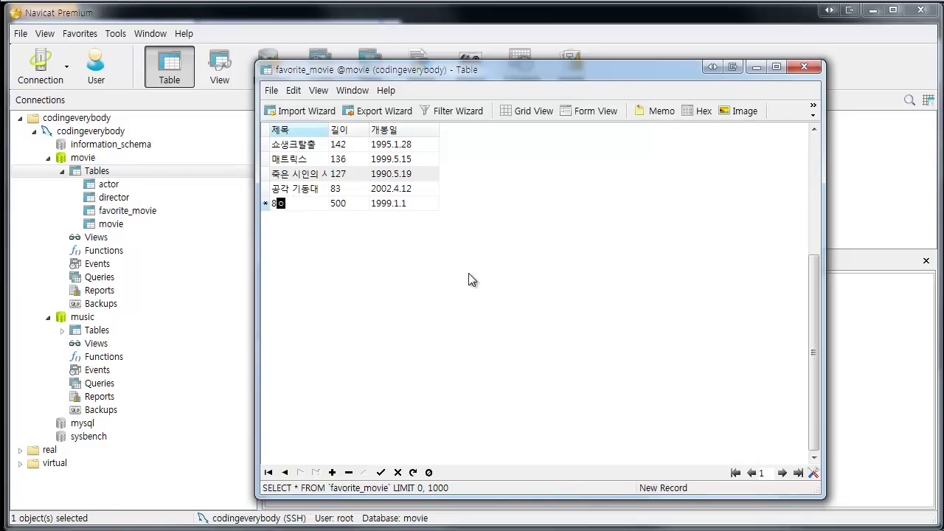
text(마스)
key(Return)
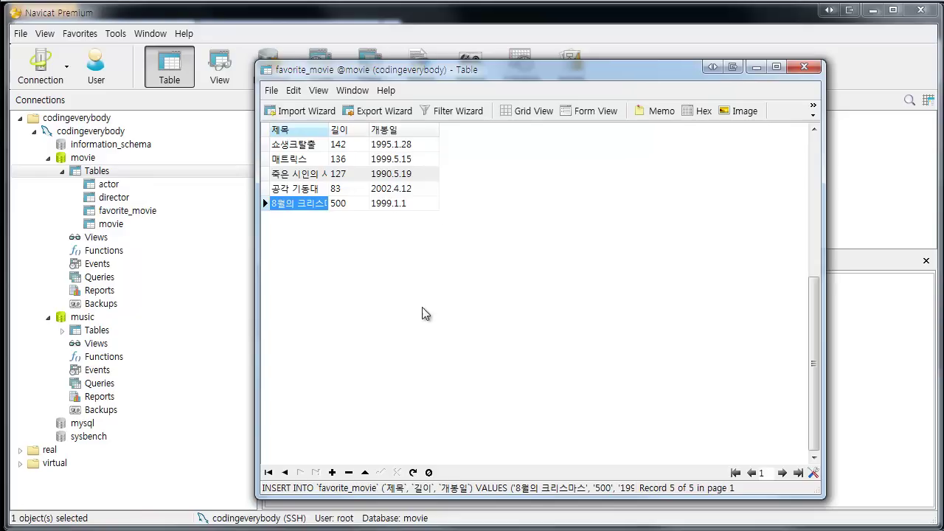
key(Up)
key(Up)
key(Up)
key(Down)
key(Down)
key(Down)
Change the 제목 of the 매트릭스 record to matrix, save the change and close the favorite_movie window.
click(296, 163)
click(296, 162)
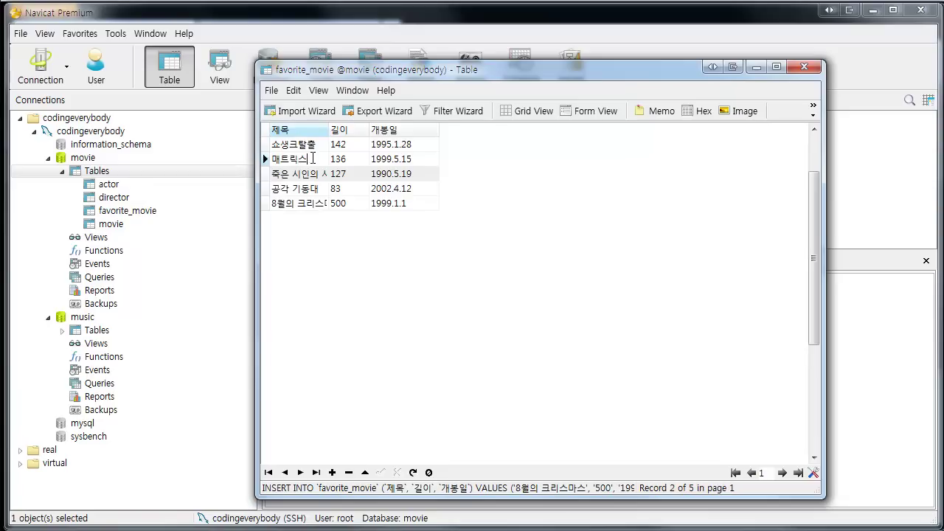
key(BackSpace)
key(BackSpace)
key(BackSpace)
key(BackSpace)
text(matrix)
key(Return)
key(Down)
key(Up)
key(Up)
key(Down)
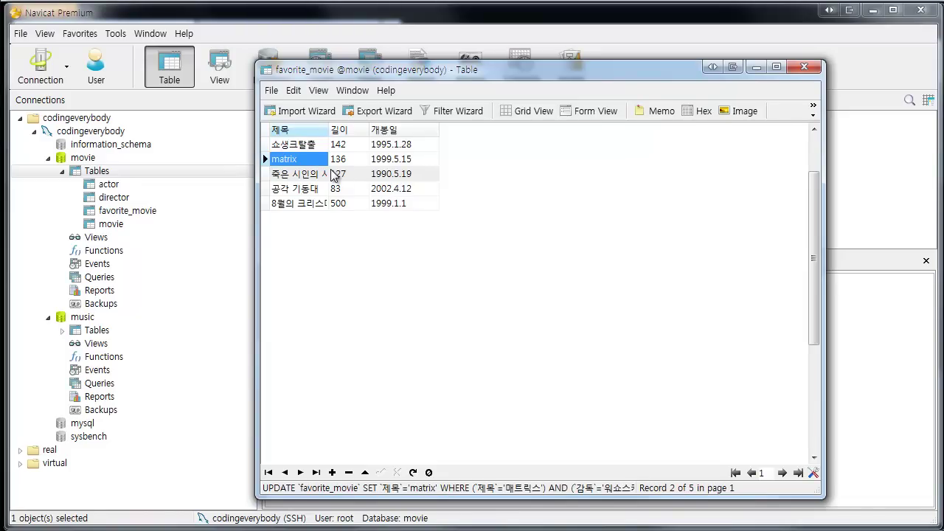
click(816, 65)
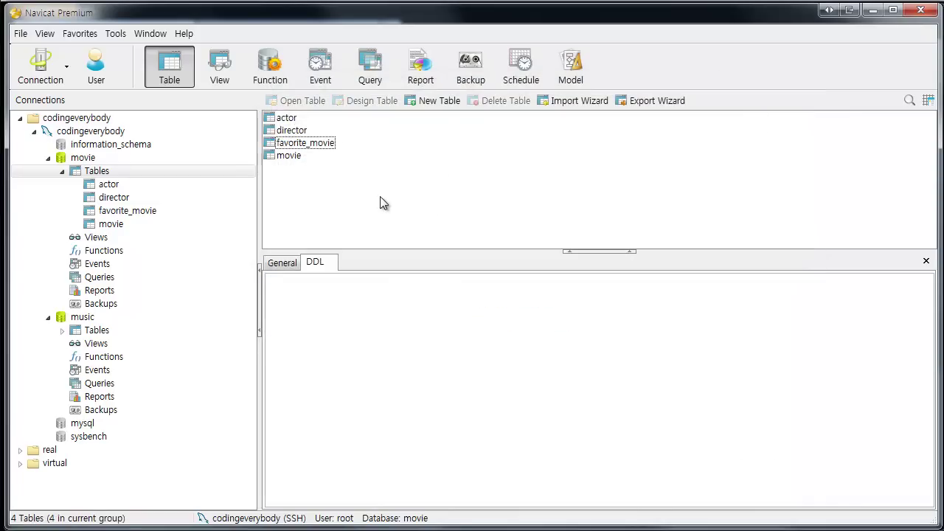